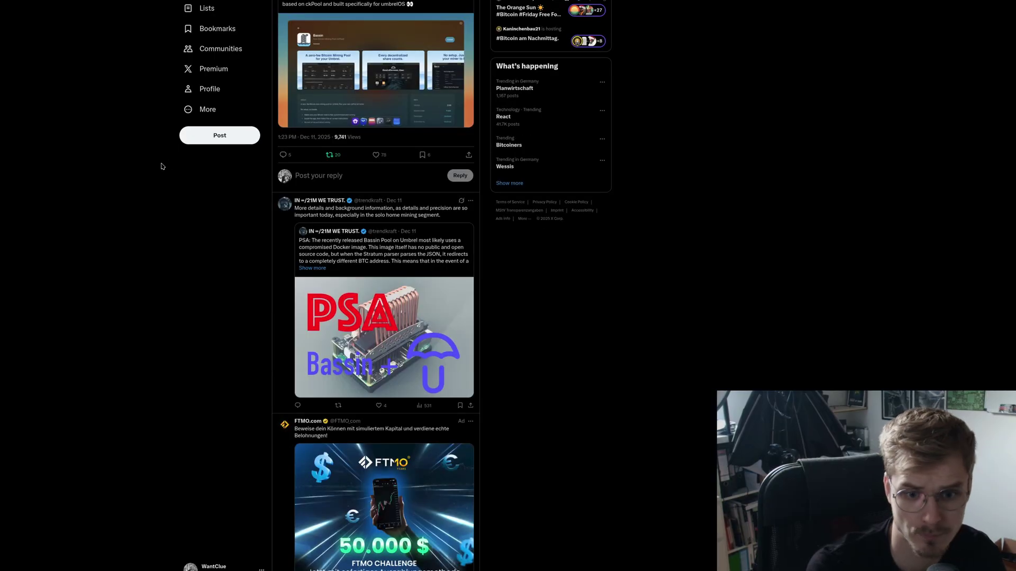
- Read the quoted PSA post and its replies, return to the Umbrel post, then switch to VS Code
click(407, 249)
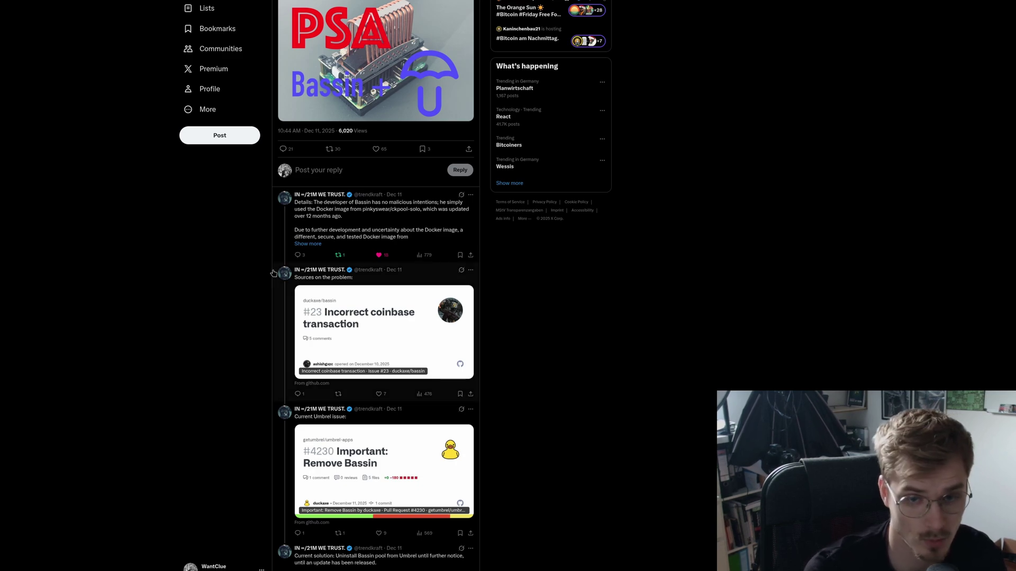
scroll(264, 362, down, 2)
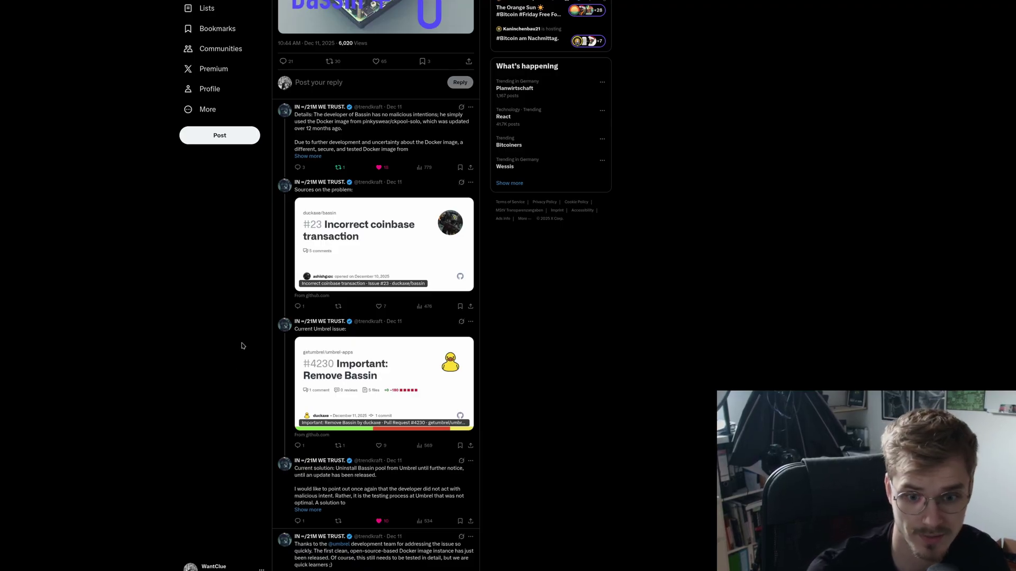
scroll(263, 362, up, 1)
scroll(263, 361, up, 3)
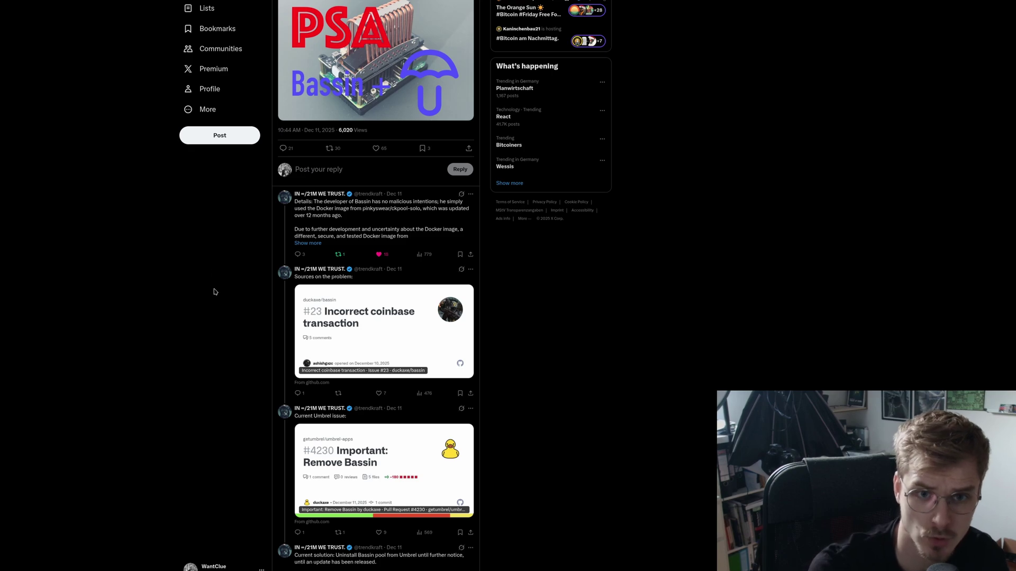
key(alt+Left)
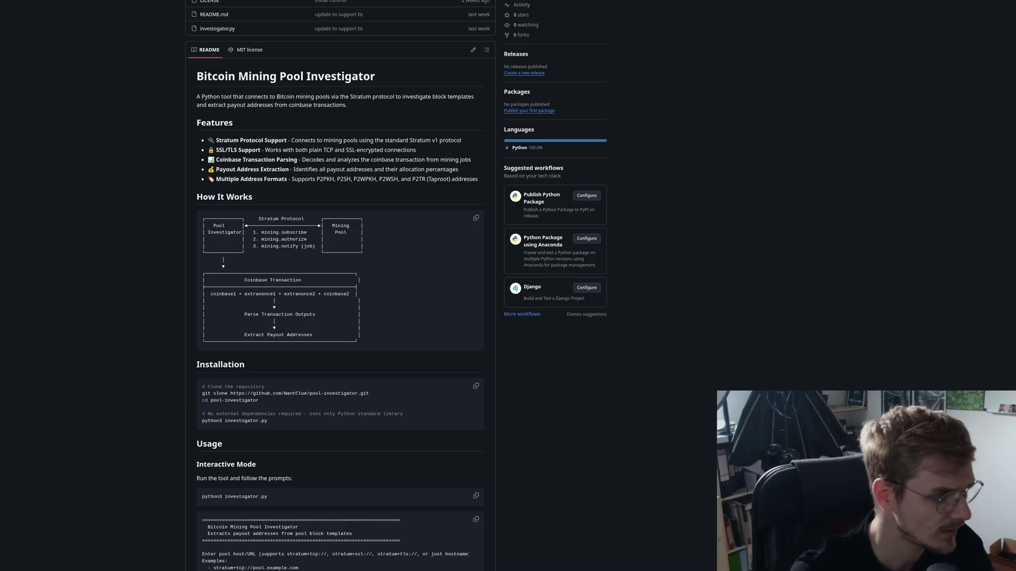
key(alt+Tab)
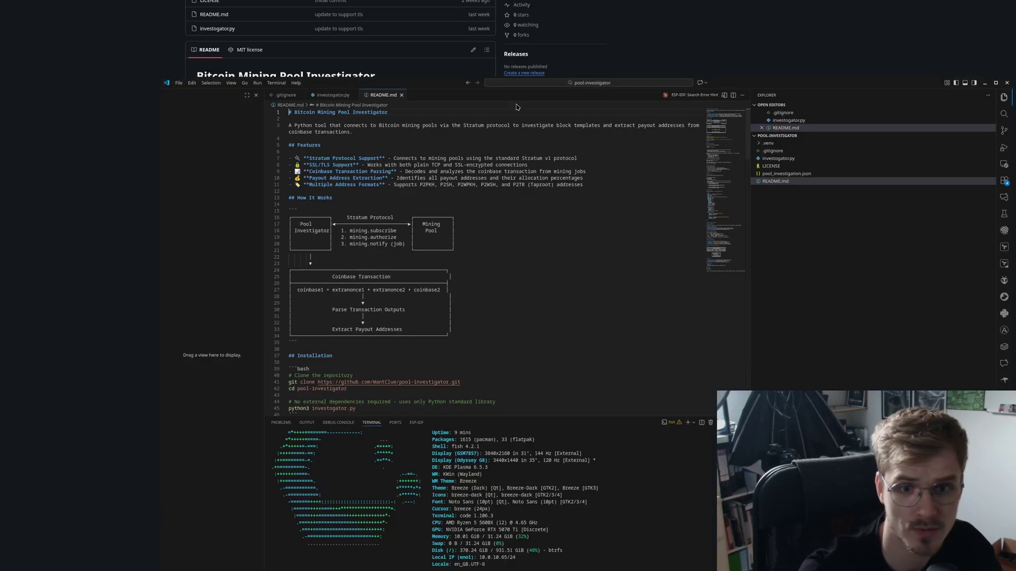
- Maximize VS Code, activate the venv with source .venv/bin/activate.fish, and clear the terminal
double_click(752, 85)
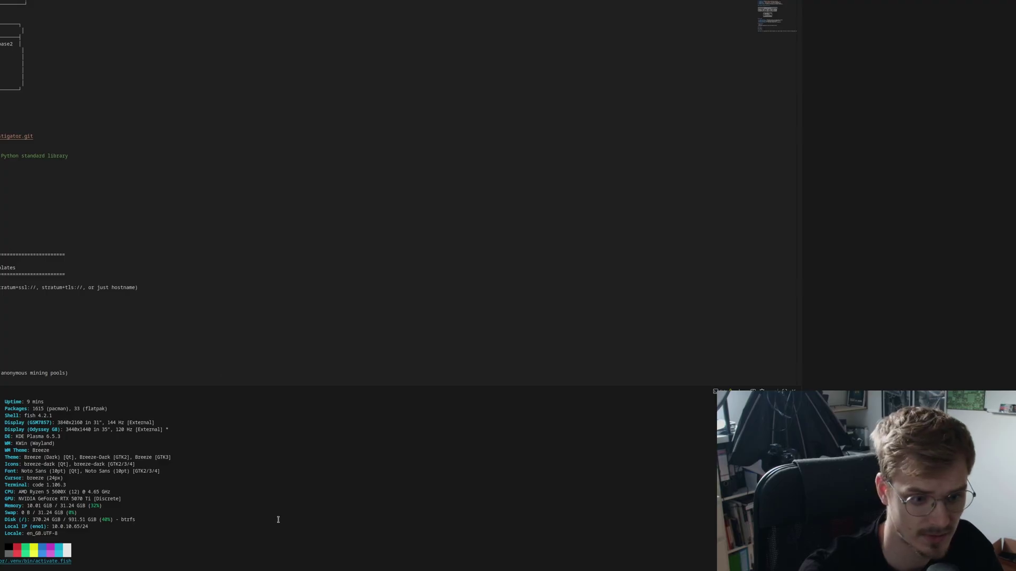
text(source)
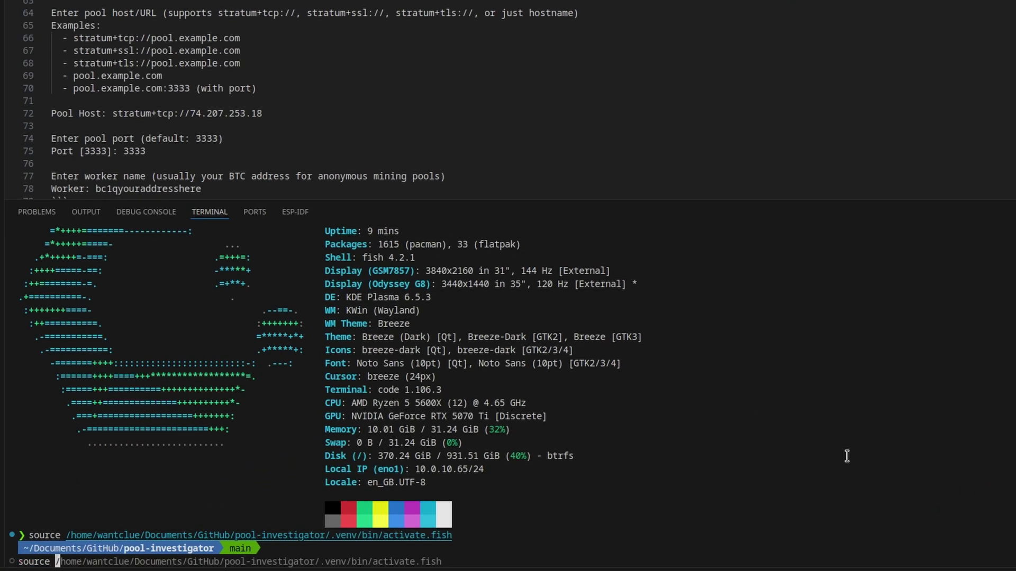
key(Right)
key(Return)
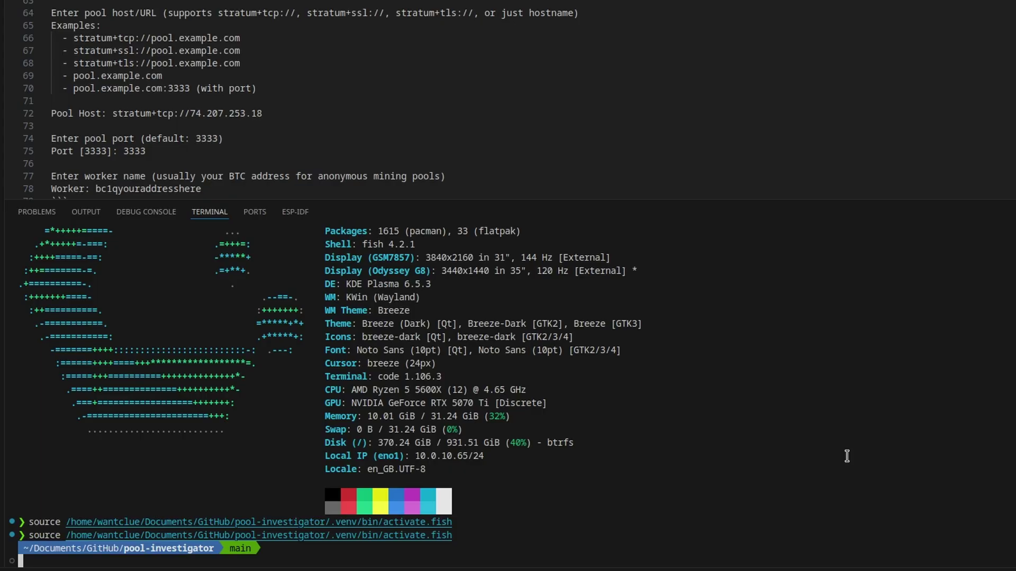
key(ctrl+l)
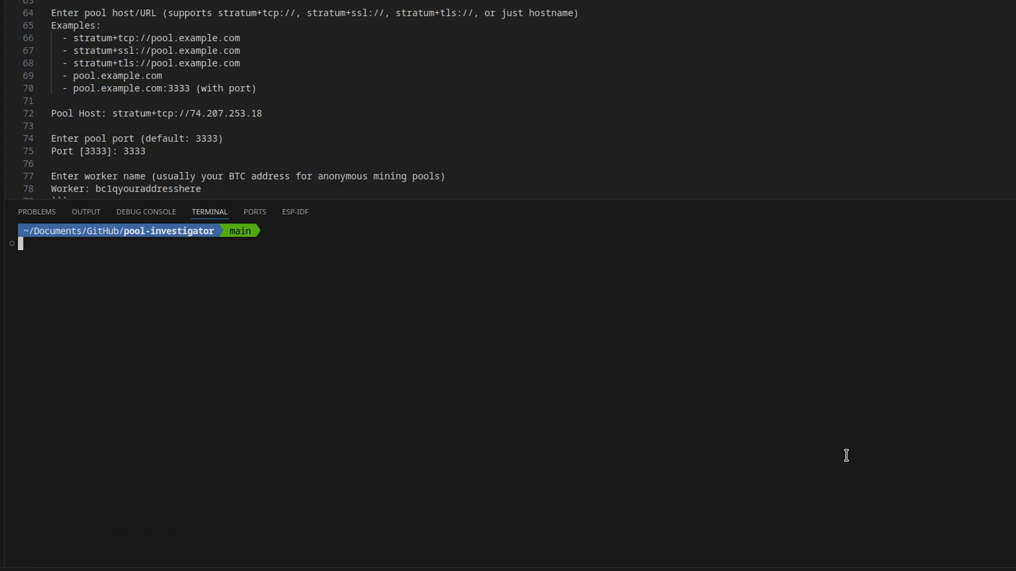
- Run investigator.py against stratum+tcp://public-pool.io:3333 using a pasted BTC address as the worker
text(python)
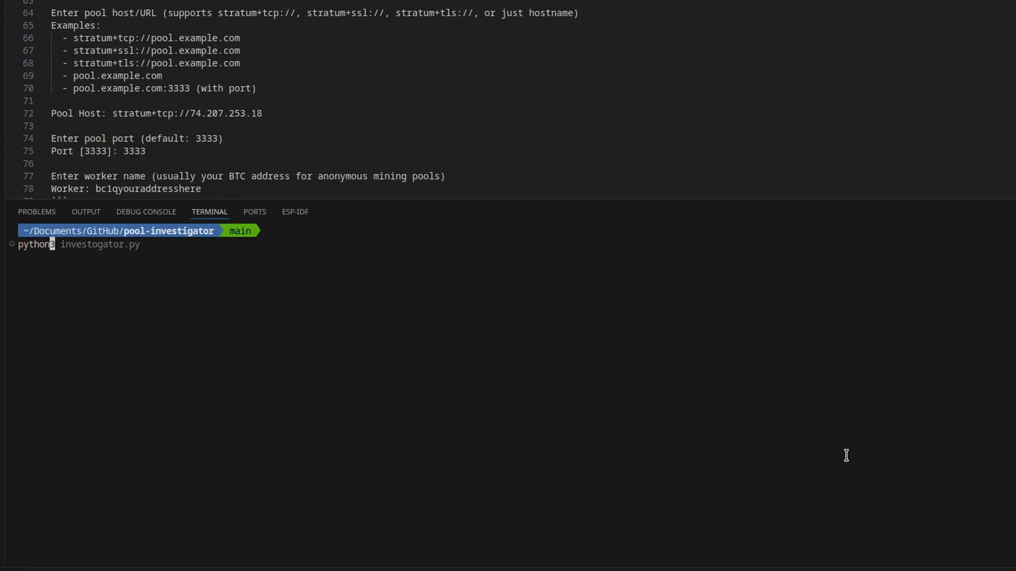
key(Right)
key(Return)
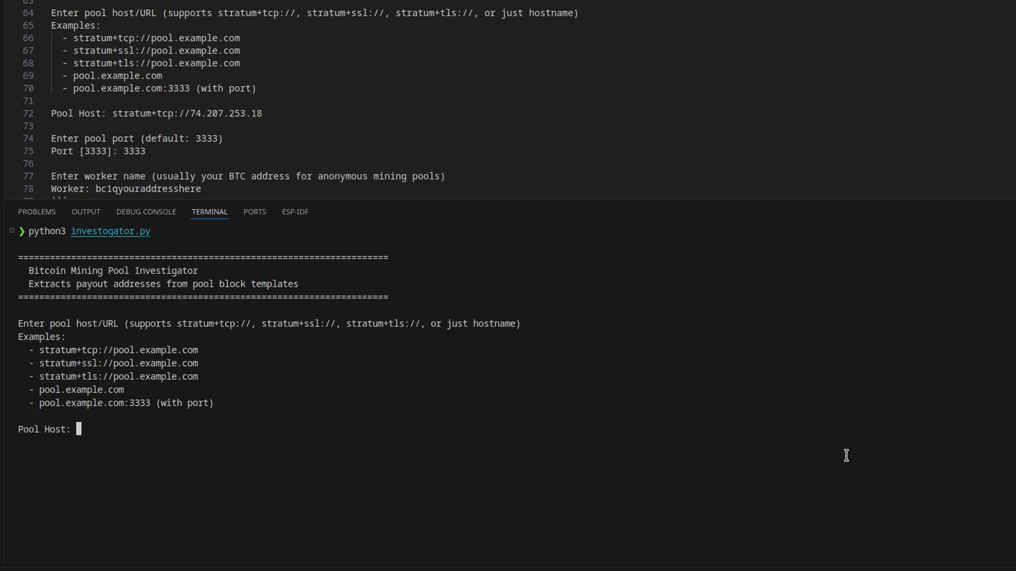
text(stratum+tcp://public-pool.io:3333)
key(Return)
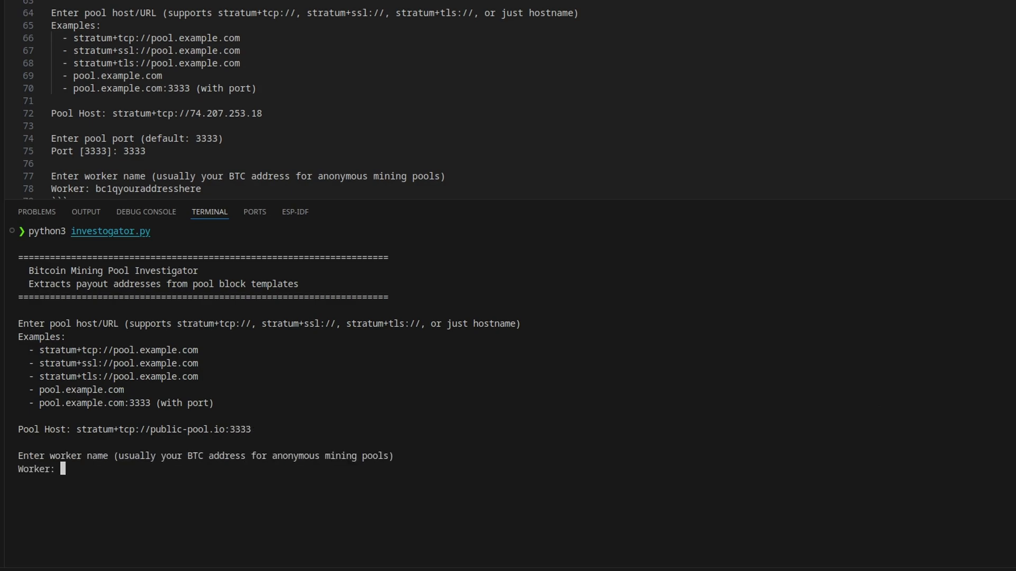
text(bc1qn4lky0z8exnwnywd2xzu3psn0z2tefluzvu0ag)
key(Return)
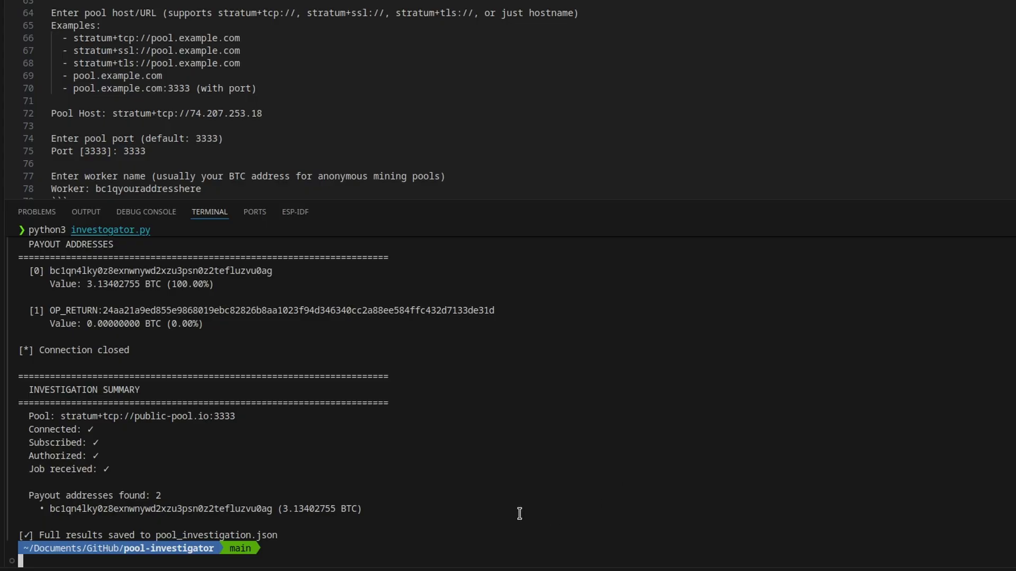
- Highlight the payout-address summary, copy the payout address and paste it at the terminal prompt
drag(373, 509, 23, 489)
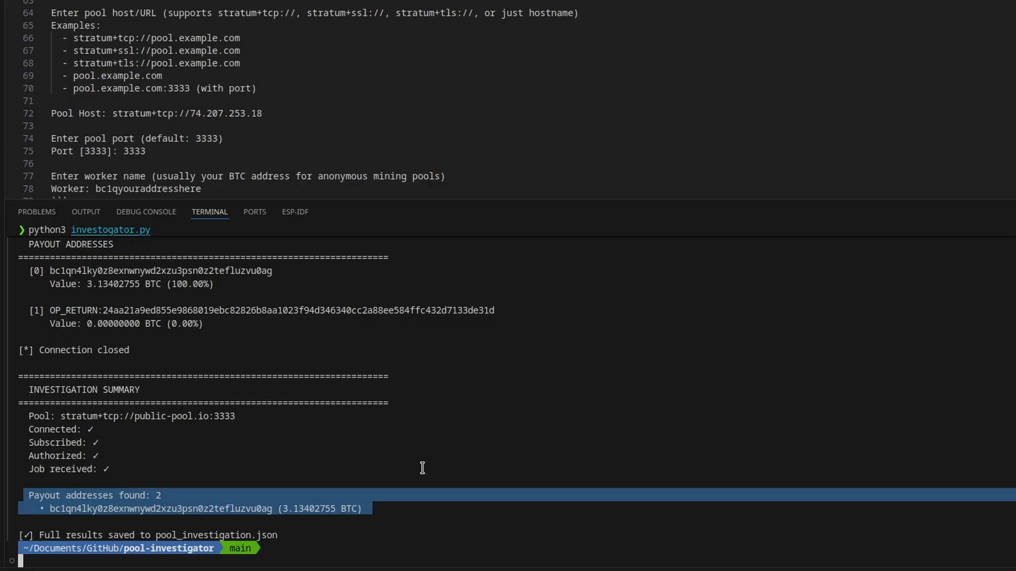
click(245, 507)
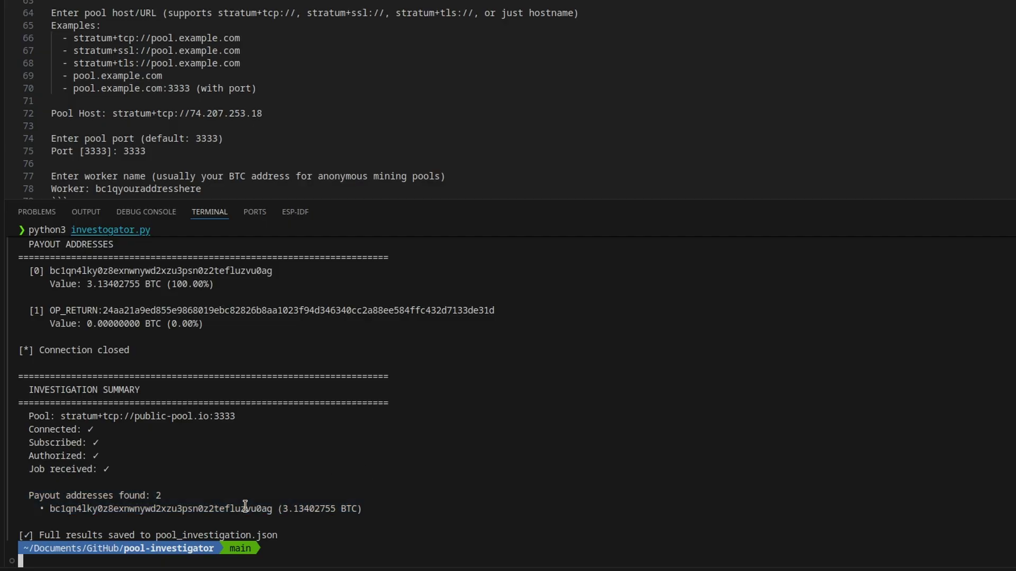
double_click(245, 506)
key(super+c)
click(428, 523)
key(super+v)
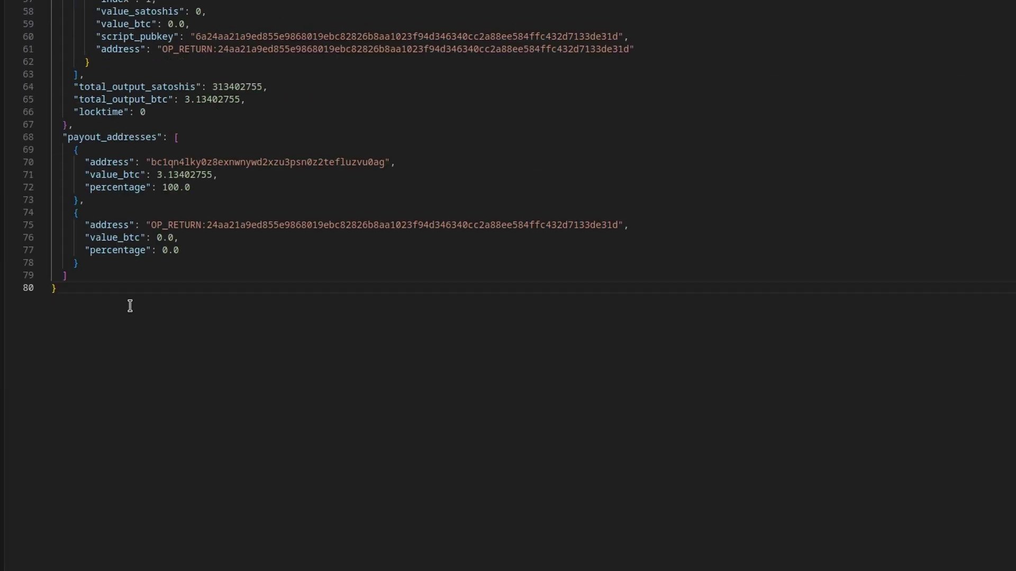
scroll(129, 304, up, 5)
drag(179, 529, 62, 416)
- Highlight the first payout entry, the OP_RETURN entry and the 100.0 share in payout_addresses
click(253, 482)
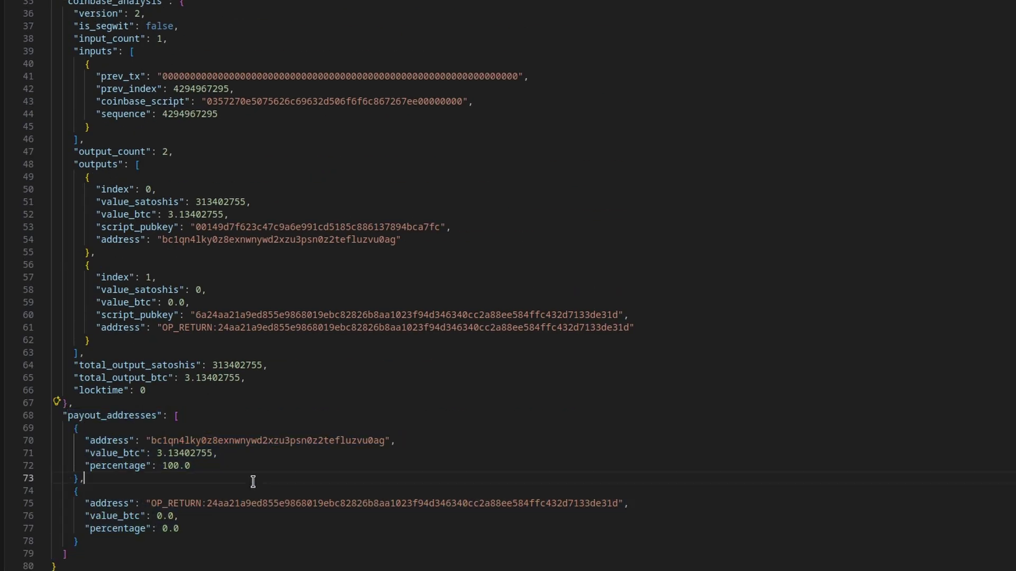
drag(253, 482, 85, 453)
click(225, 531)
click(199, 536)
key(shift+Up)
key(shift+Up)
key(shift+Up)
key(shift+Up)
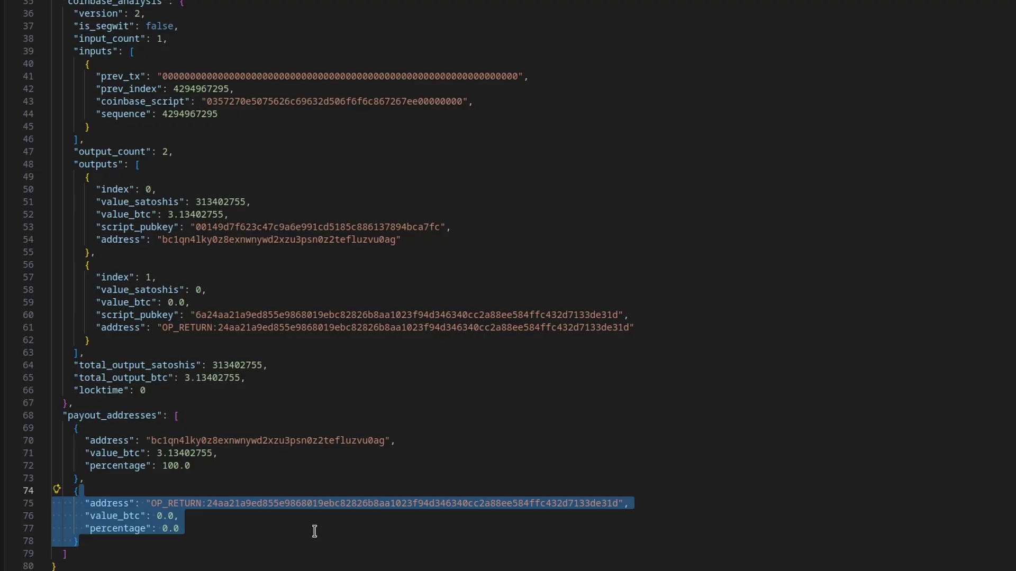
click(314, 530)
click(193, 468)
drag(193, 468, 89, 440)
click(201, 475)
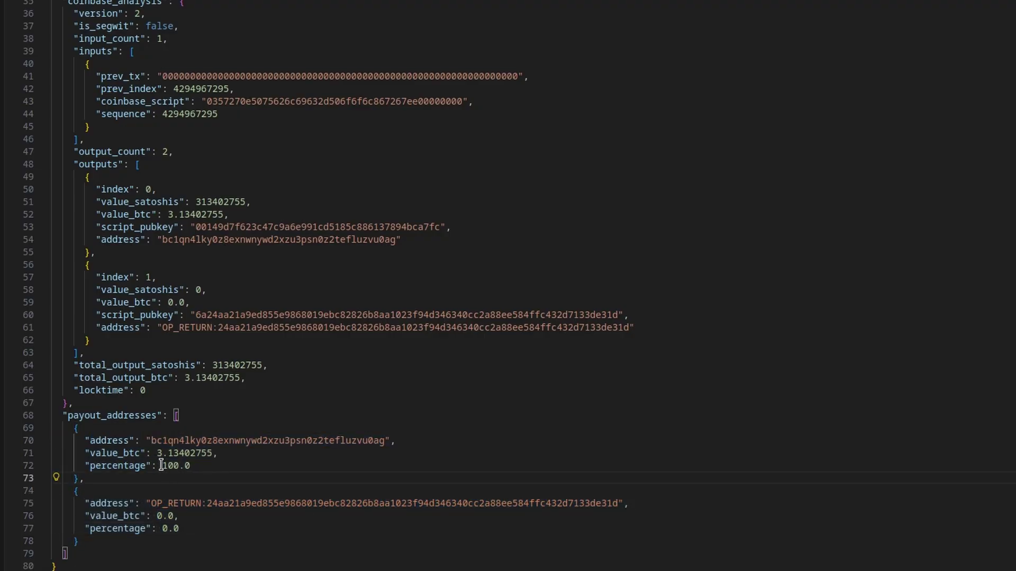
drag(161, 466, 203, 465)
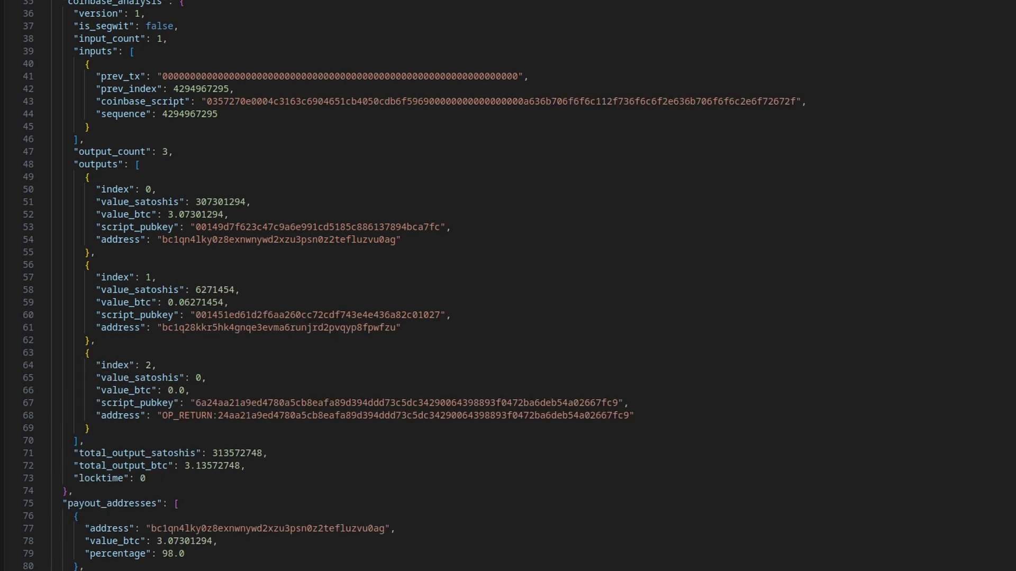
scroll(212, 418, down, 5)
drag(180, 418, 90, 354)
click(255, 360)
double_click(281, 328)
key(ctrl+c)
drag(197, 358, 151, 355)
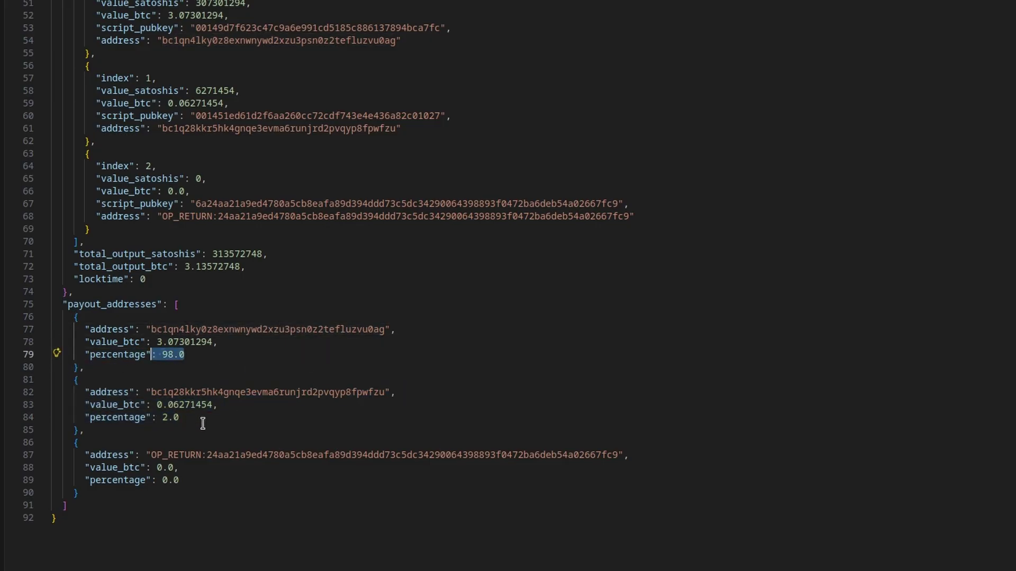
drag(179, 417, 81, 392)
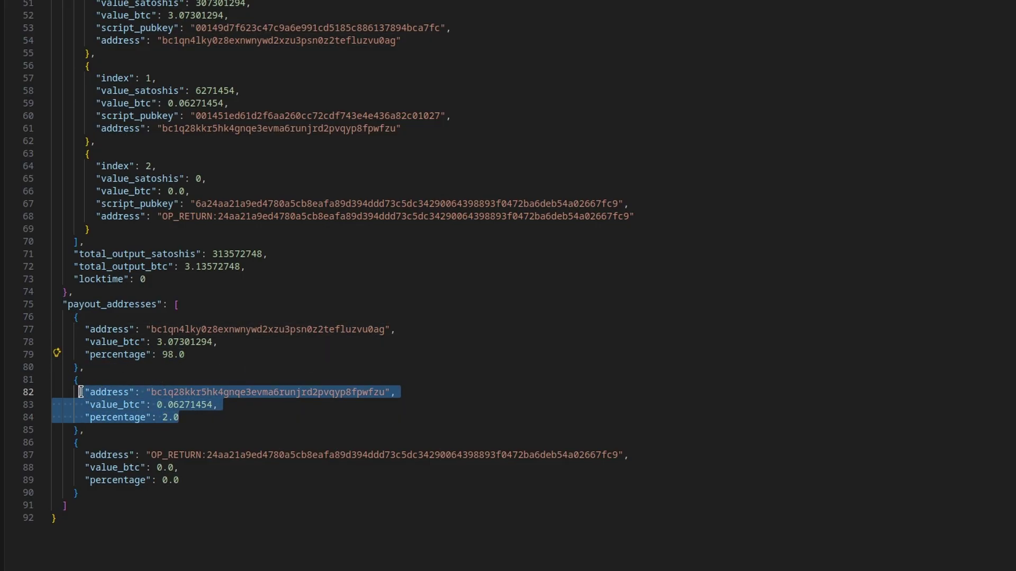
click(256, 424)
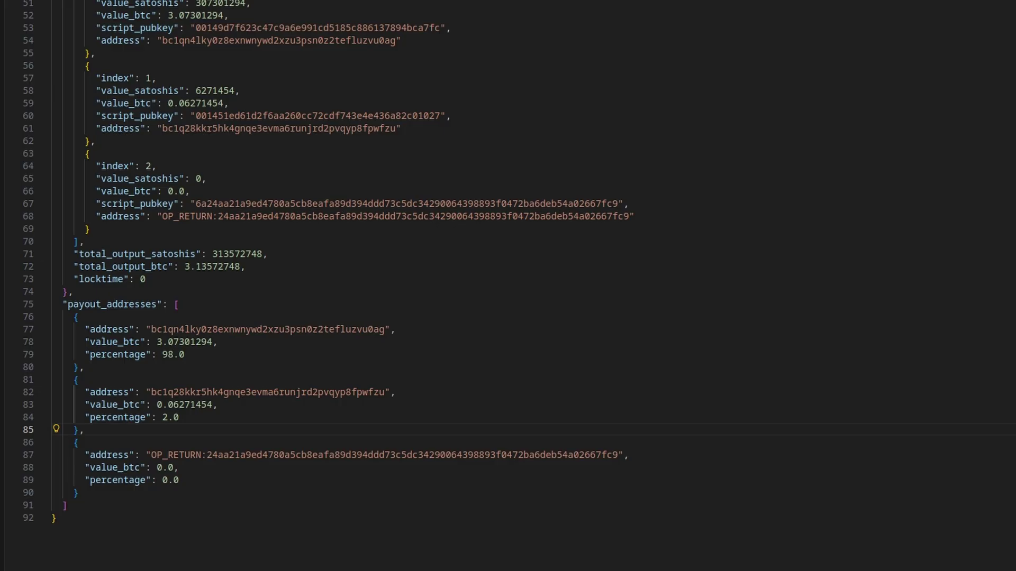
- Run the investigator against stratum+tcp://10.0.90.41:3333 with the pasted BTC address, then highlight the 100% payout entry
text(stratum+tcp)
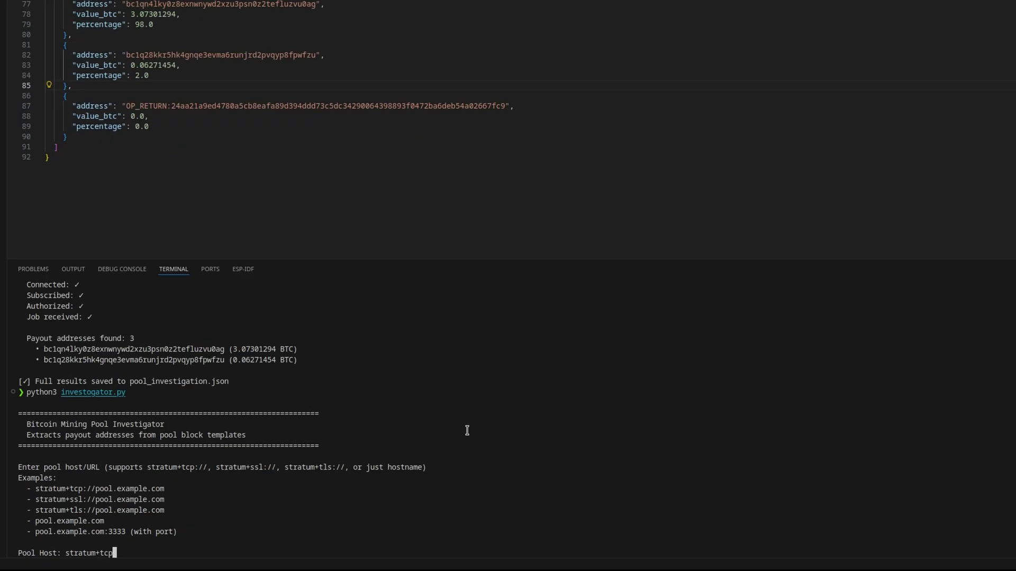
text(://10.0.90.41:3333)
key(Return)
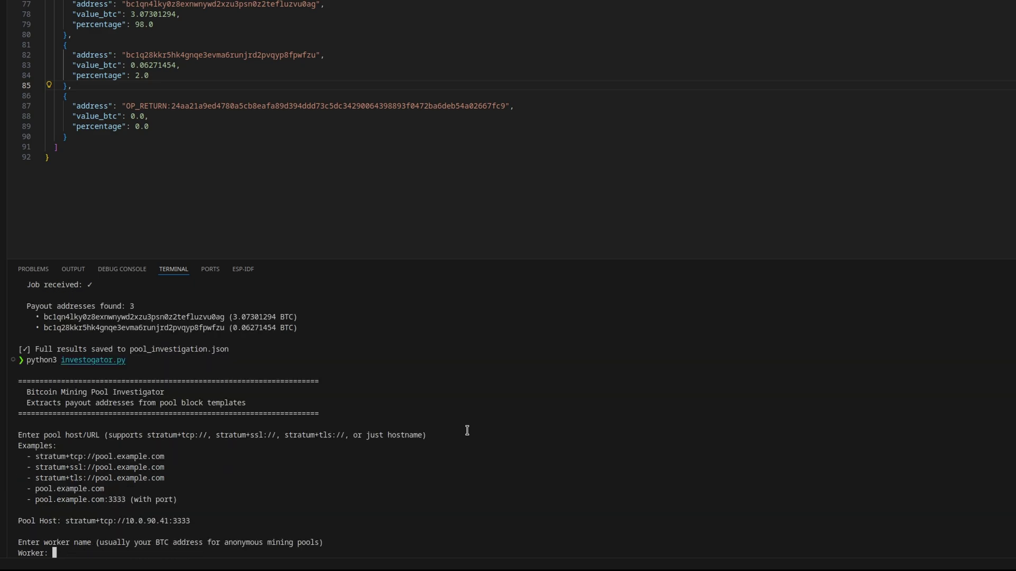
key(ctrl+v)
key(Return)
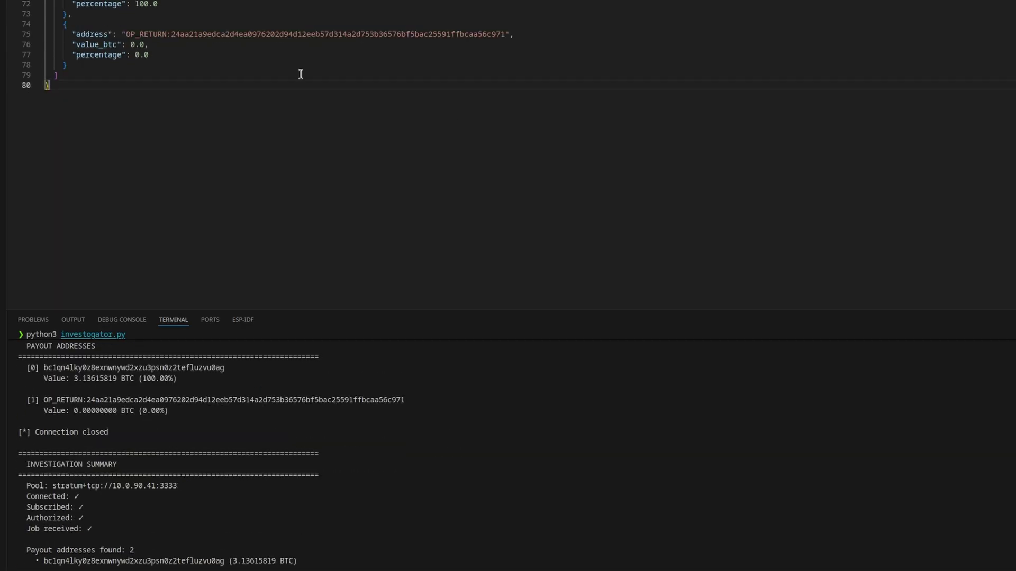
drag(71, 116, 58, 74)
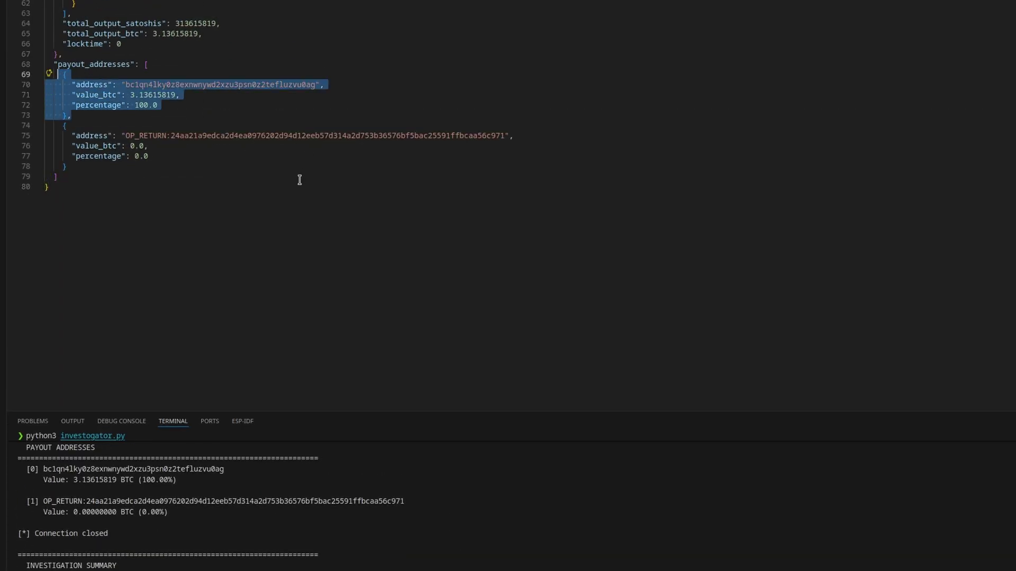